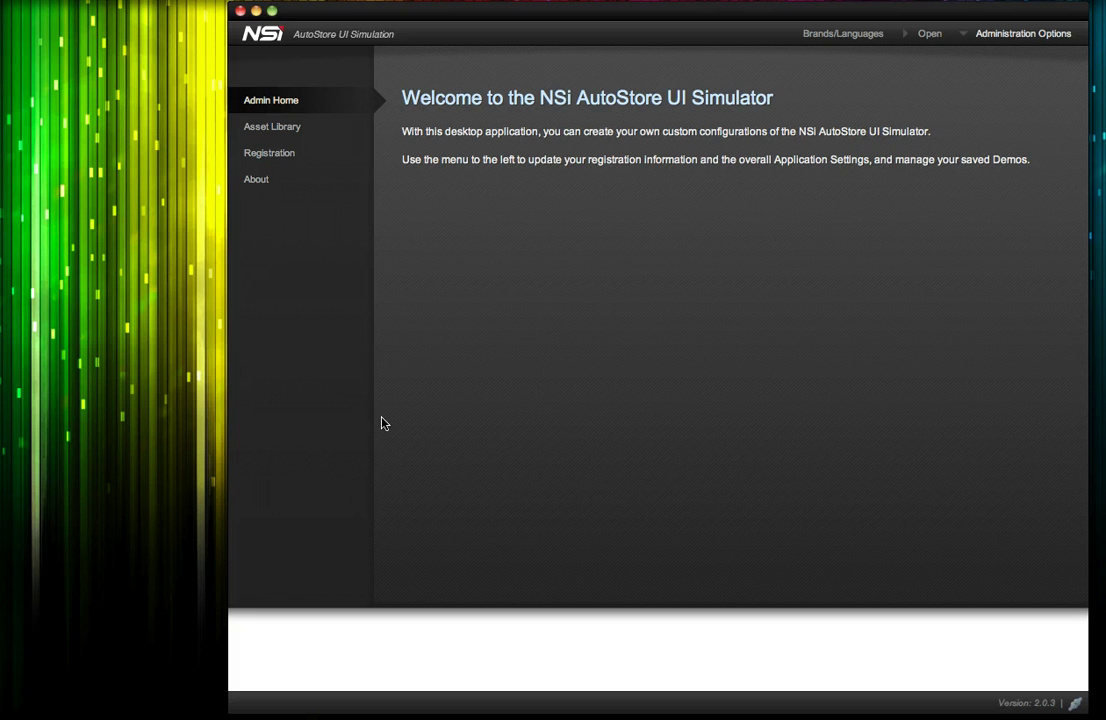
# Create a new demo named 'Acme Company Demo' from the saved demos list and save it
pyautogui.click(927, 36)
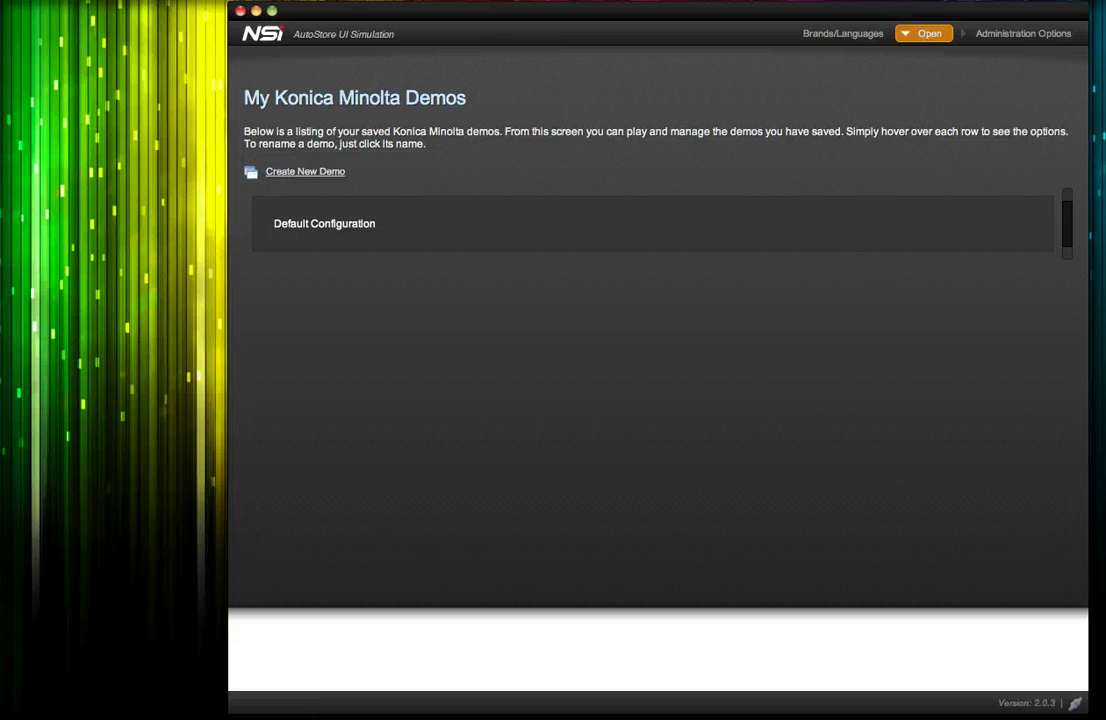
pyautogui.click(297, 177)
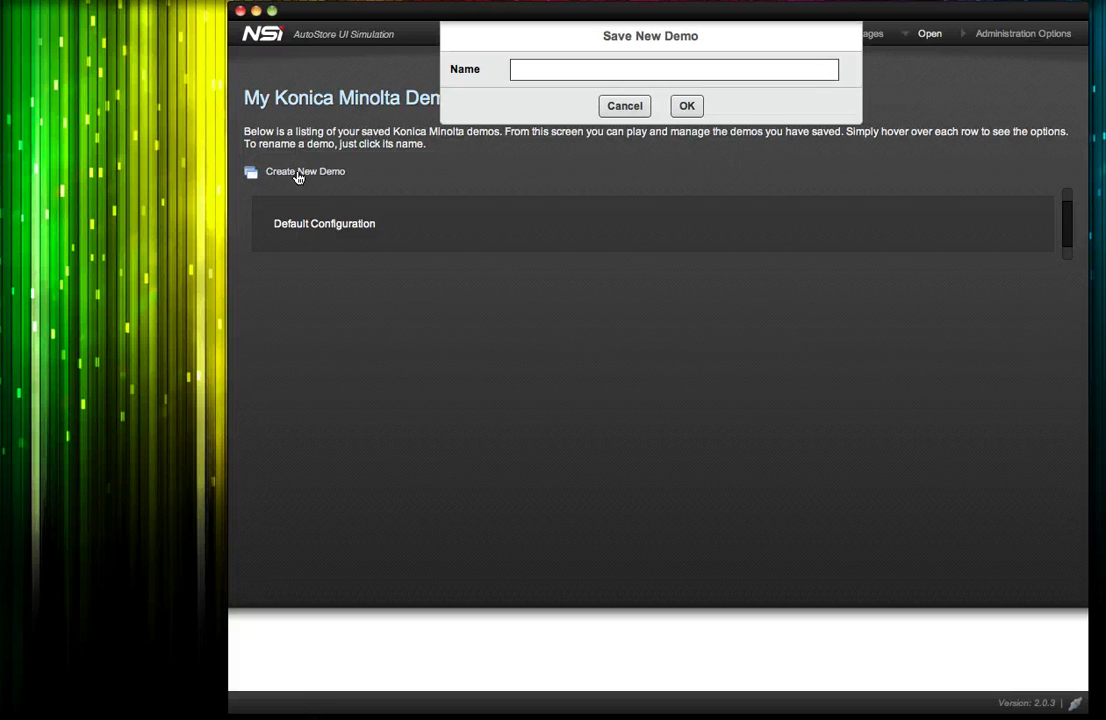
pyautogui.click(568, 68)
pyautogui.write('Ad')
pyautogui.write('me Com')
pyautogui.write('pany D')
pyautogui.write('emo')
pyautogui.click(698, 109)
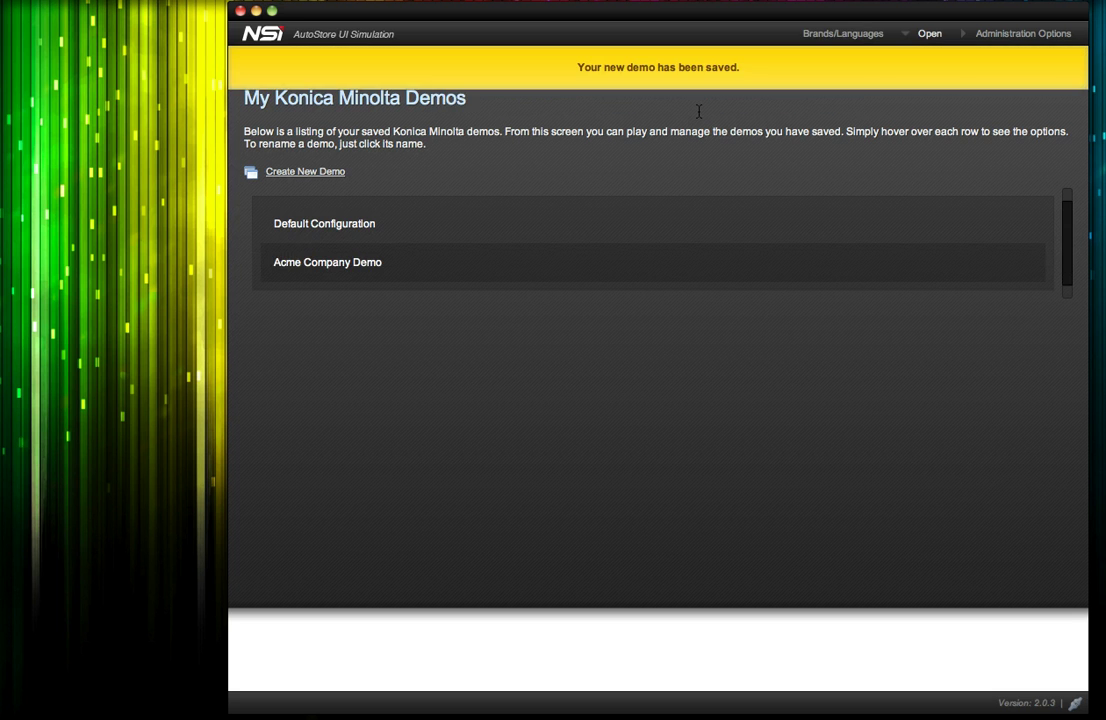
# Open the Acme Company Demo row's configuration for editing
pyautogui.moveTo(470, 258)
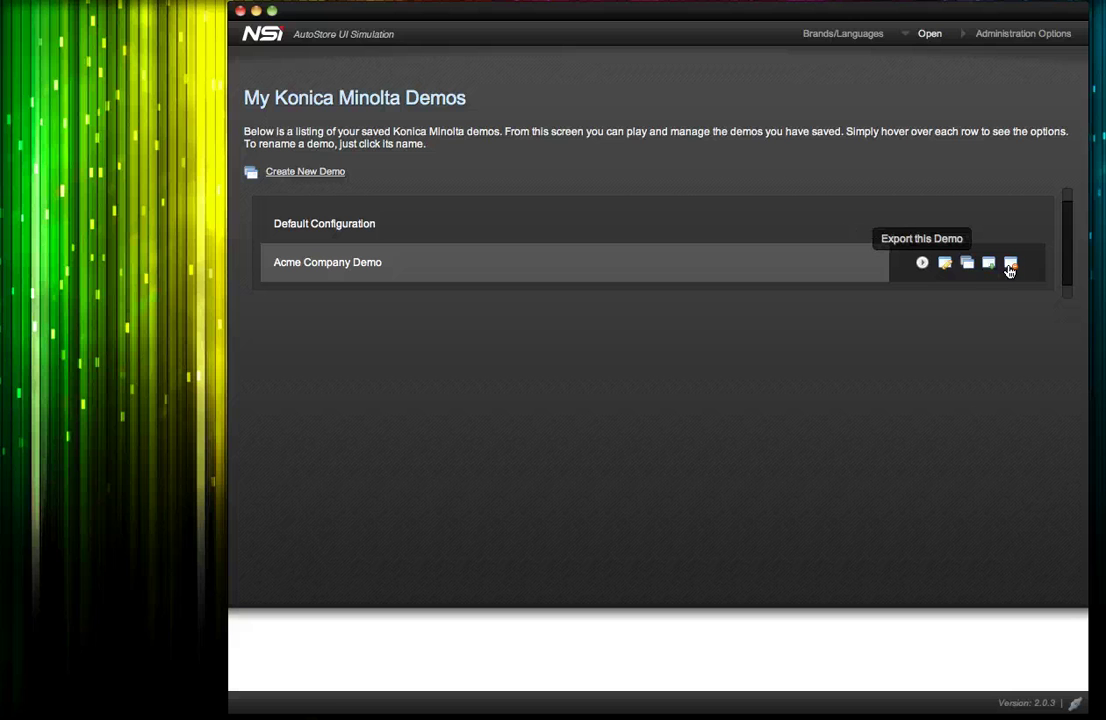
pyautogui.click(945, 264)
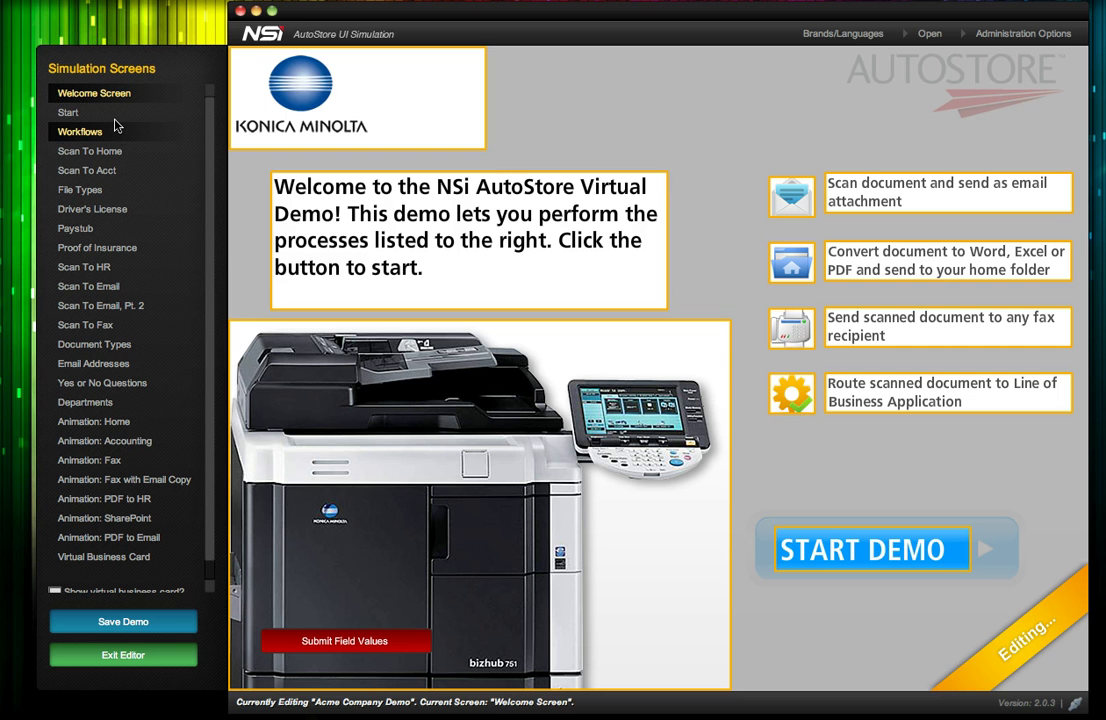
# Switch to the Start screen and back to bring up the editable Welcome Screen
pyautogui.click(112, 113)
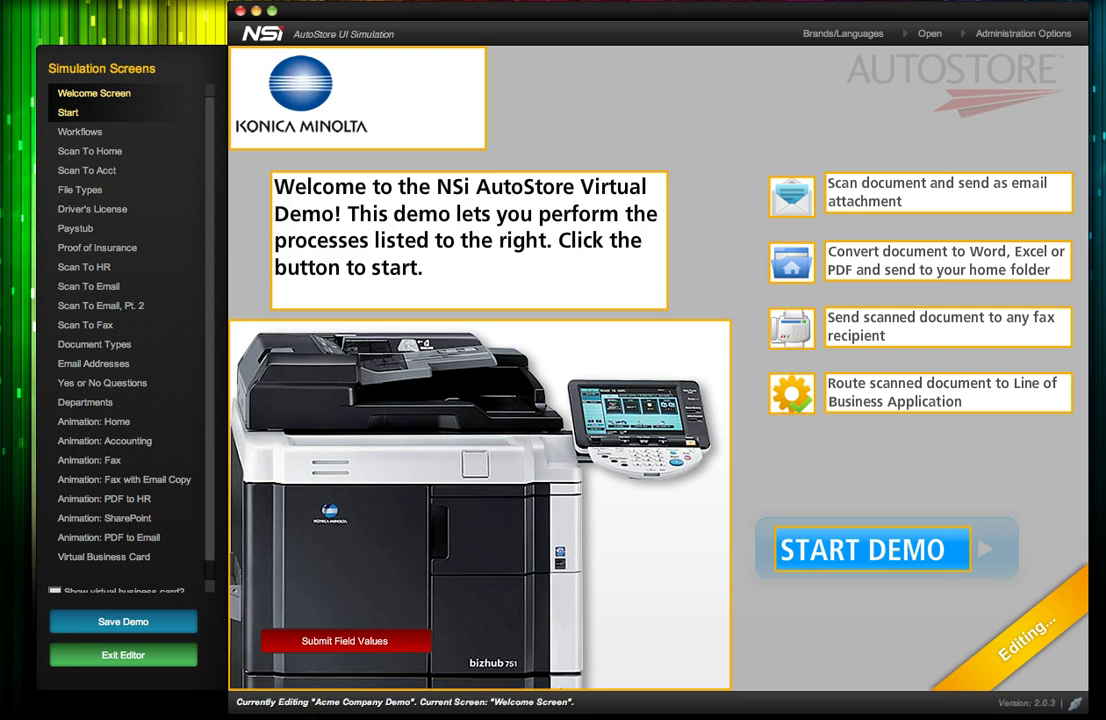
pyautogui.click(94, 93)
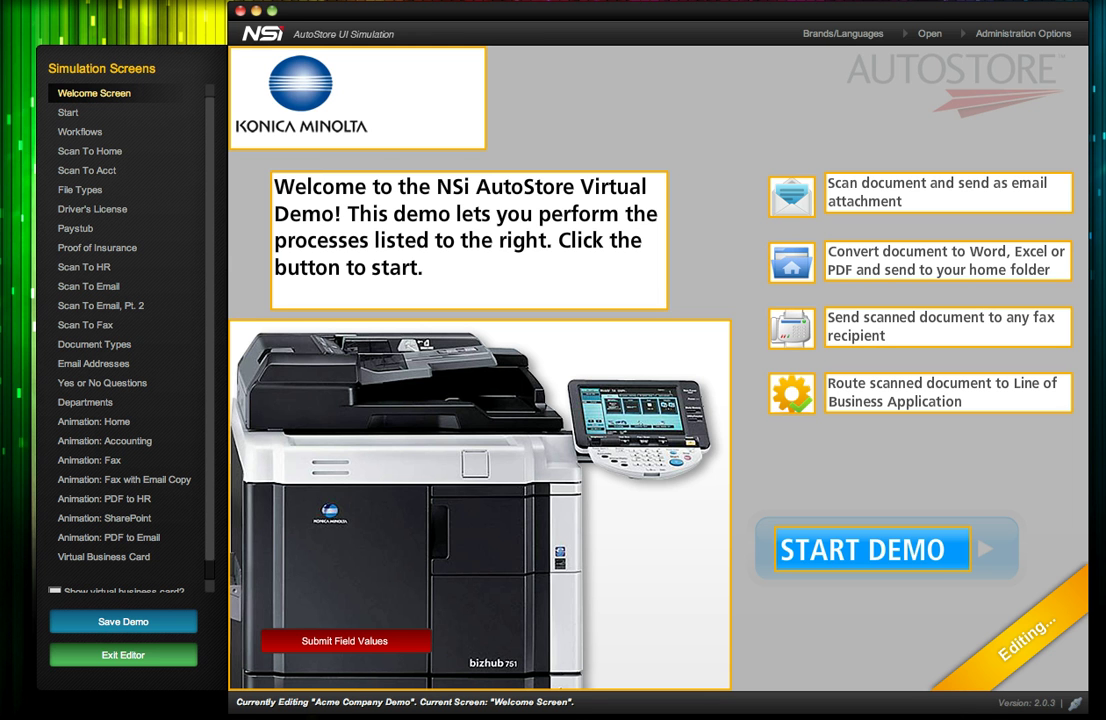
# Replace the Konica Minolta logo with Acme_Co_Logo 2.png imported from the Desktop
pyautogui.click(296, 96)
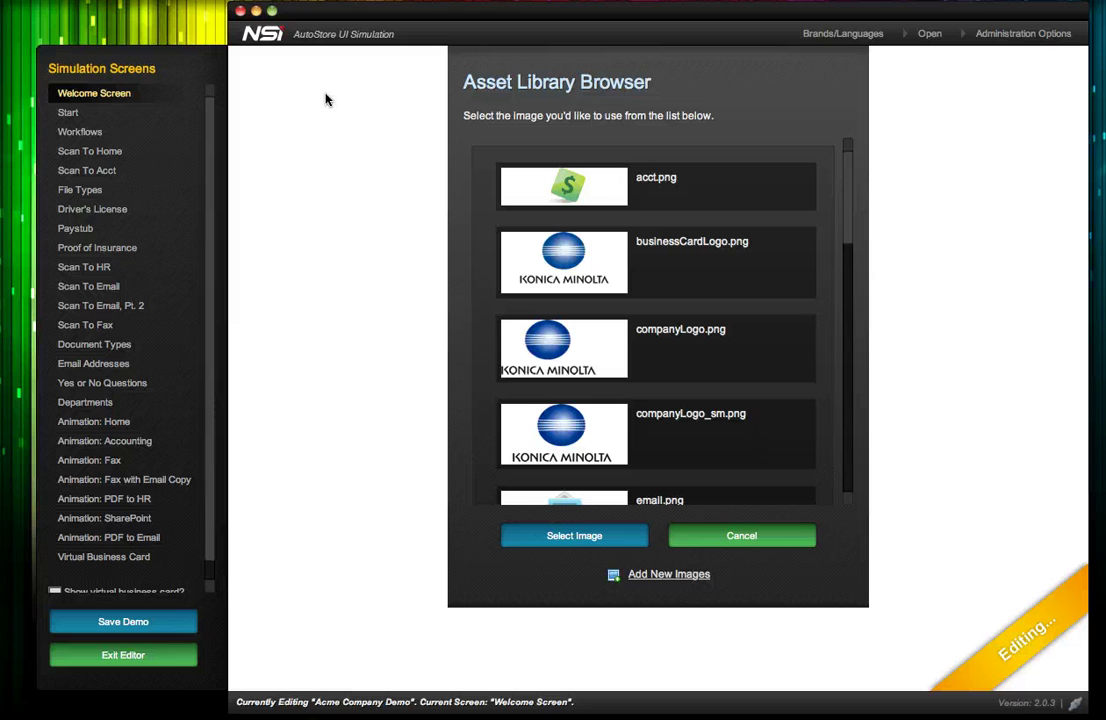
pyautogui.click(675, 586)
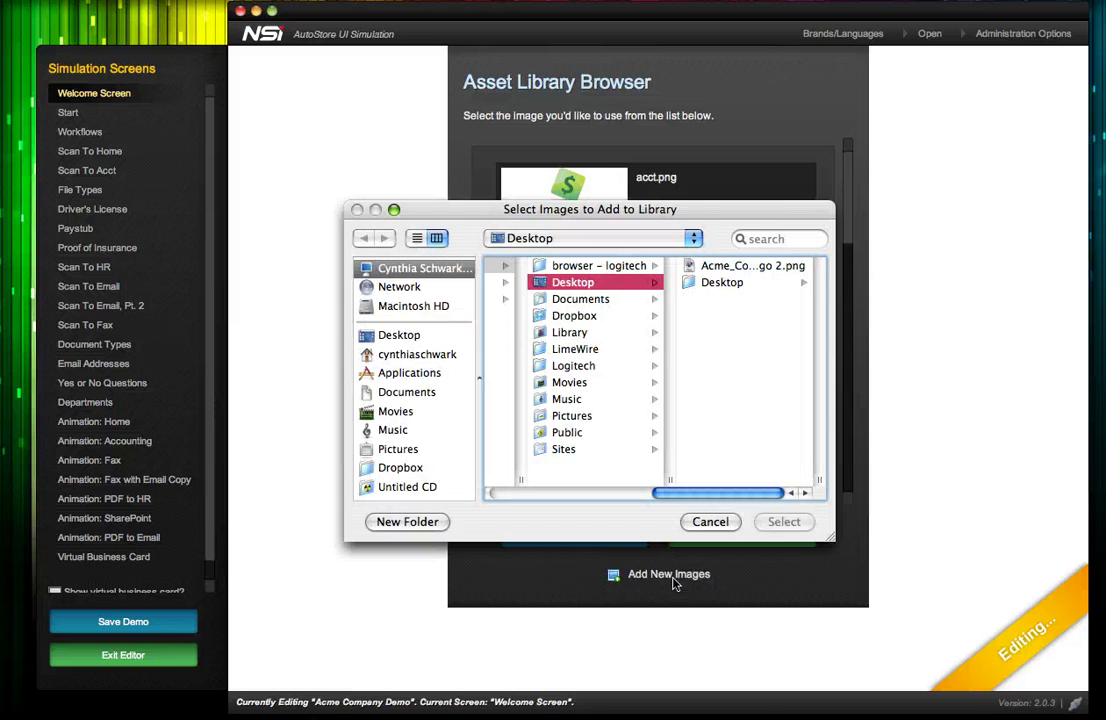
pyautogui.click(752, 266)
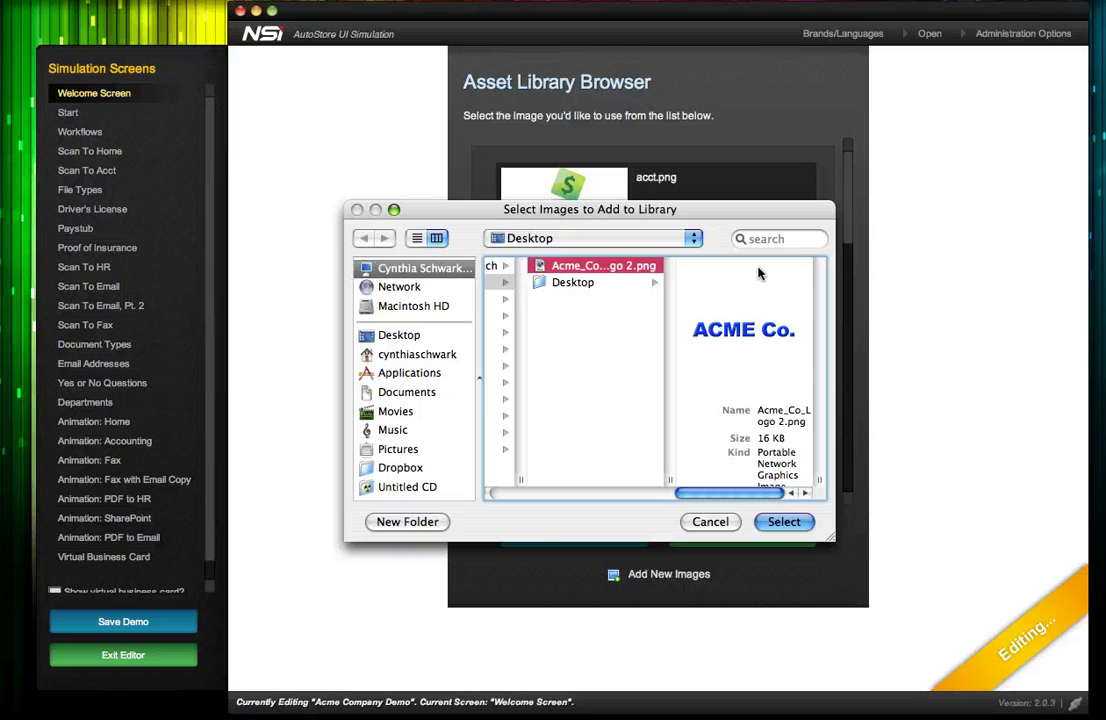
pyautogui.press('Return')
pyautogui.press('Return')
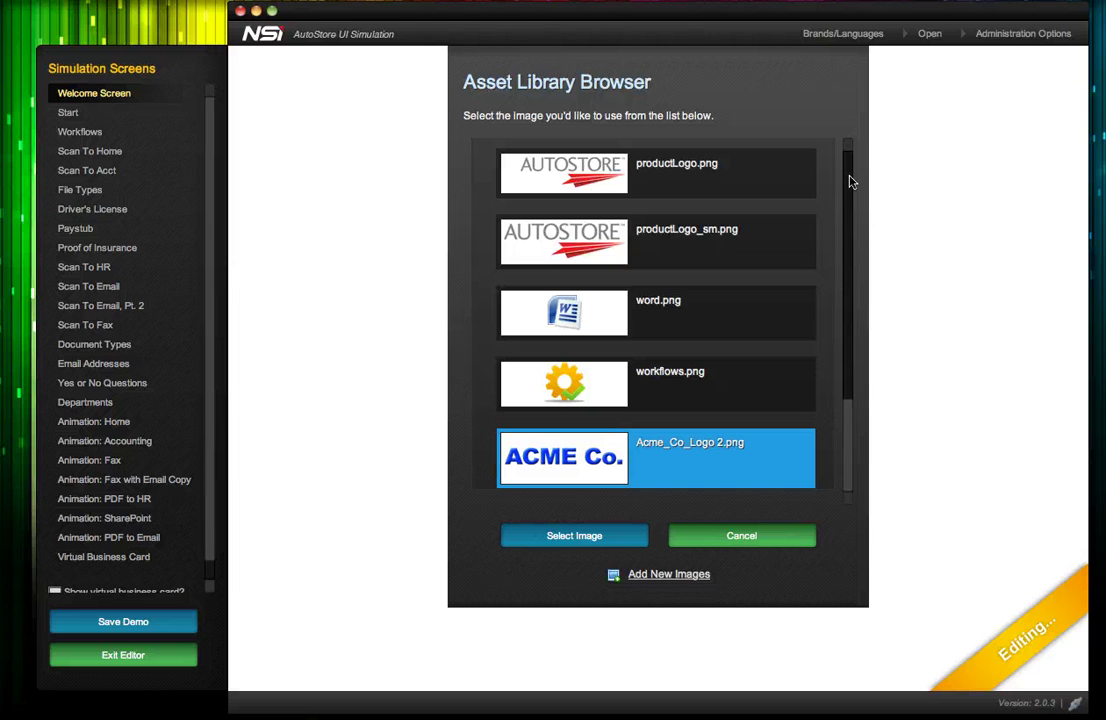
pyautogui.click(800, 536)
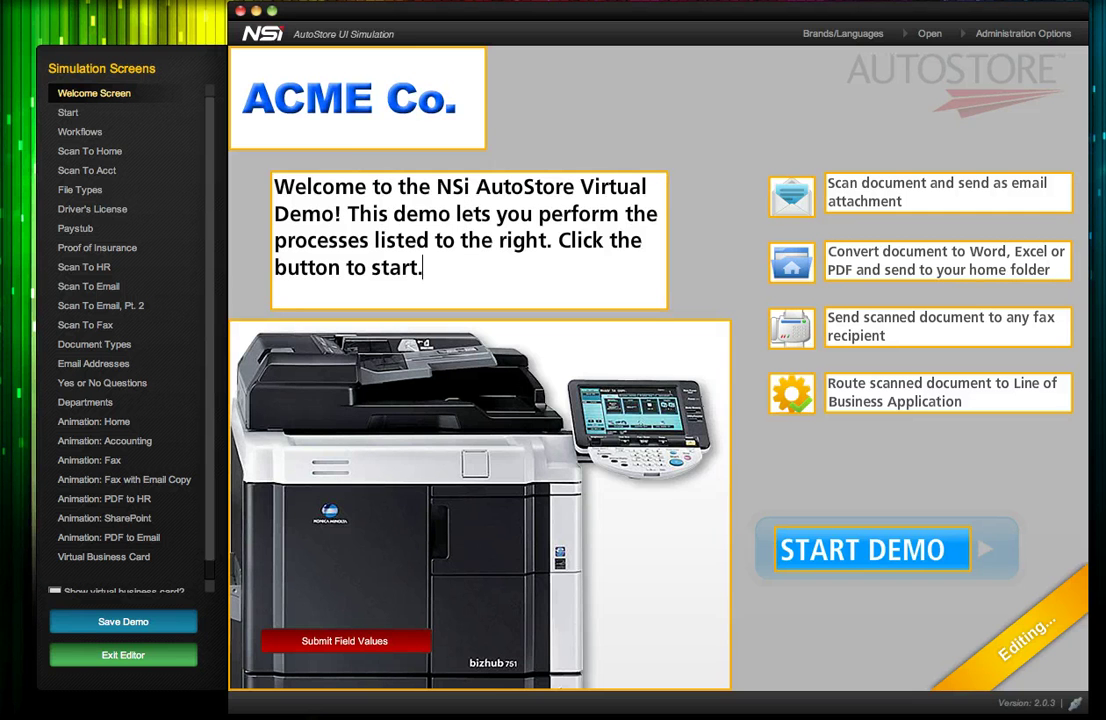
# Replace the welcome text with 'Welcome to the Demo Acme Co!' and save the demo
pyautogui.press('super+a')
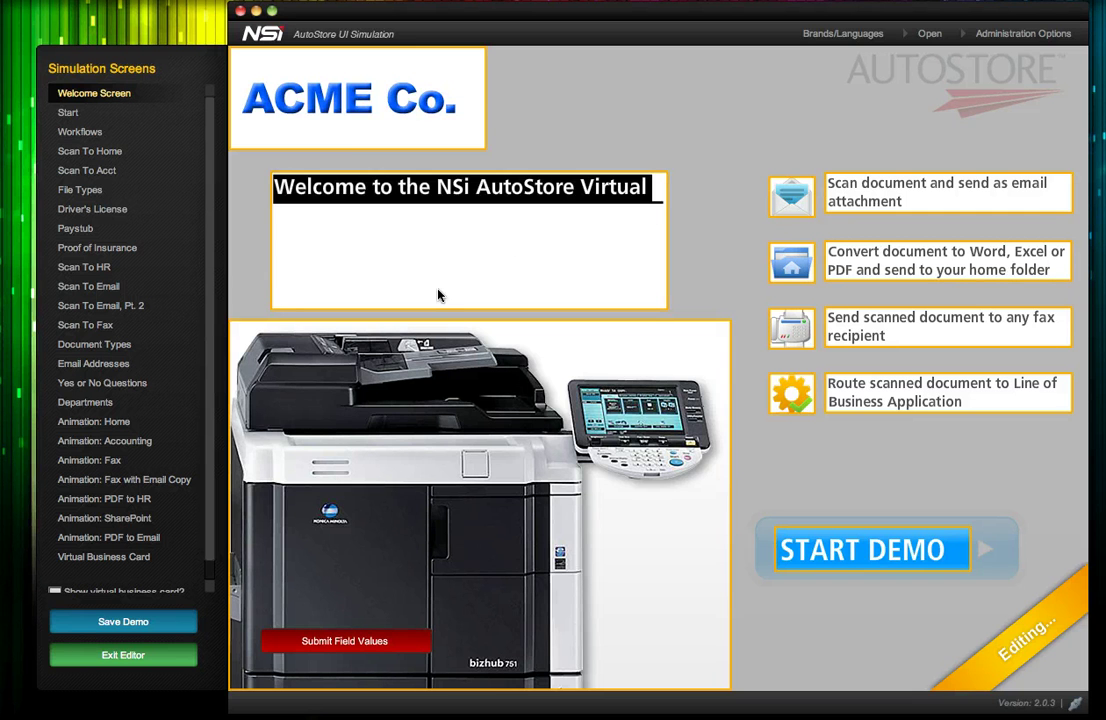
pyautogui.write('Welcome to y')
pyautogui.write('he Demo A')
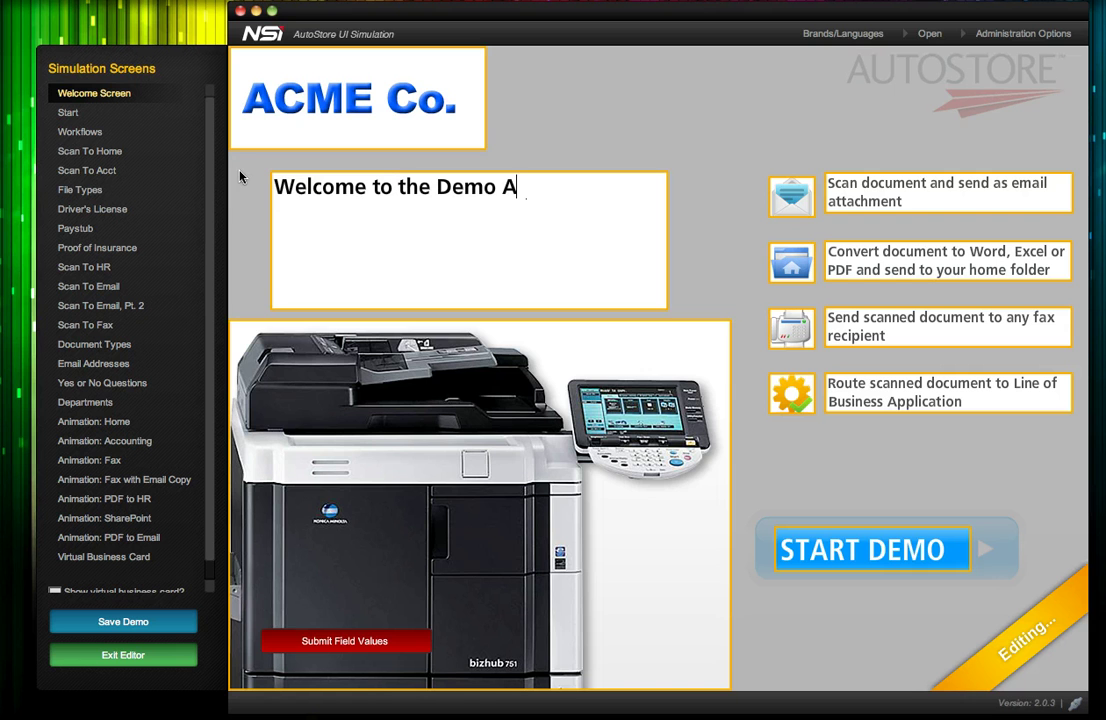
pyautogui.write('cme Co!')
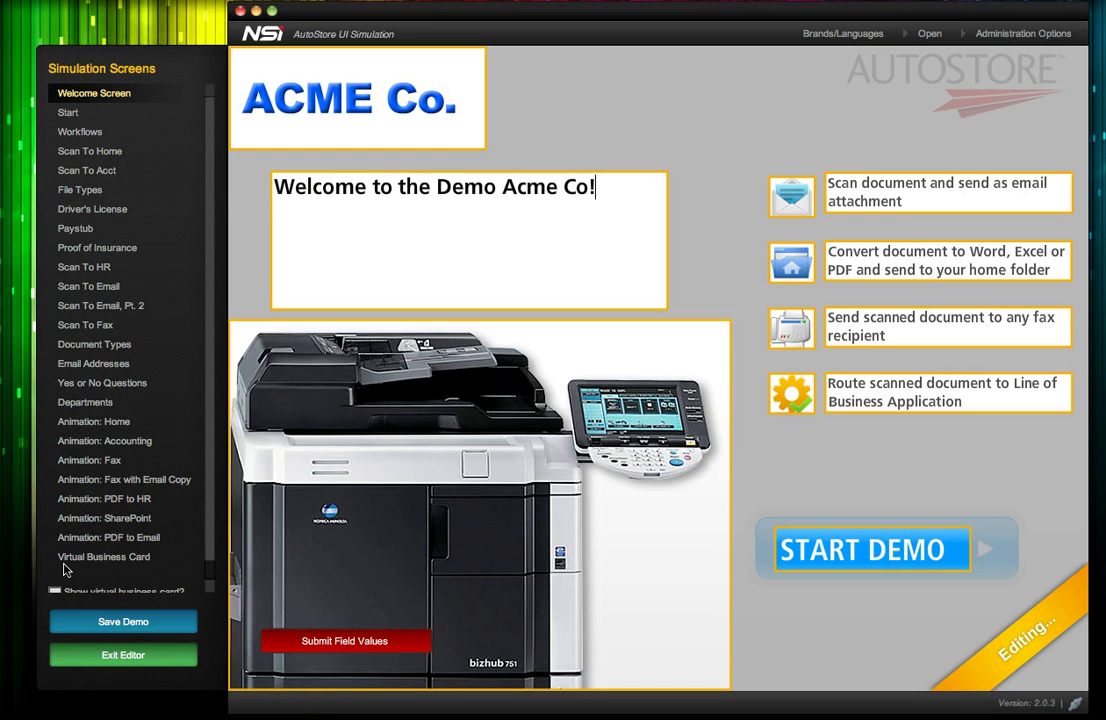
pyautogui.click(96, 622)
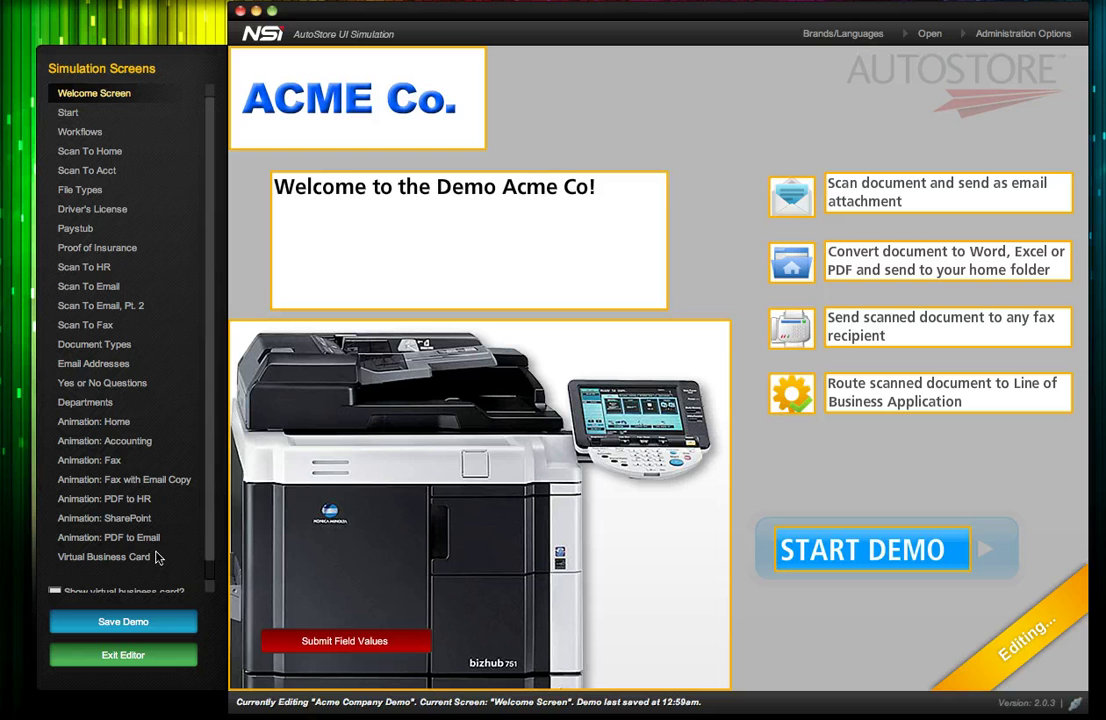
# Go to the Virtual Business Card screen and enable 'Show virtual business card?'
pyautogui.scroll(-1, 209, 517)
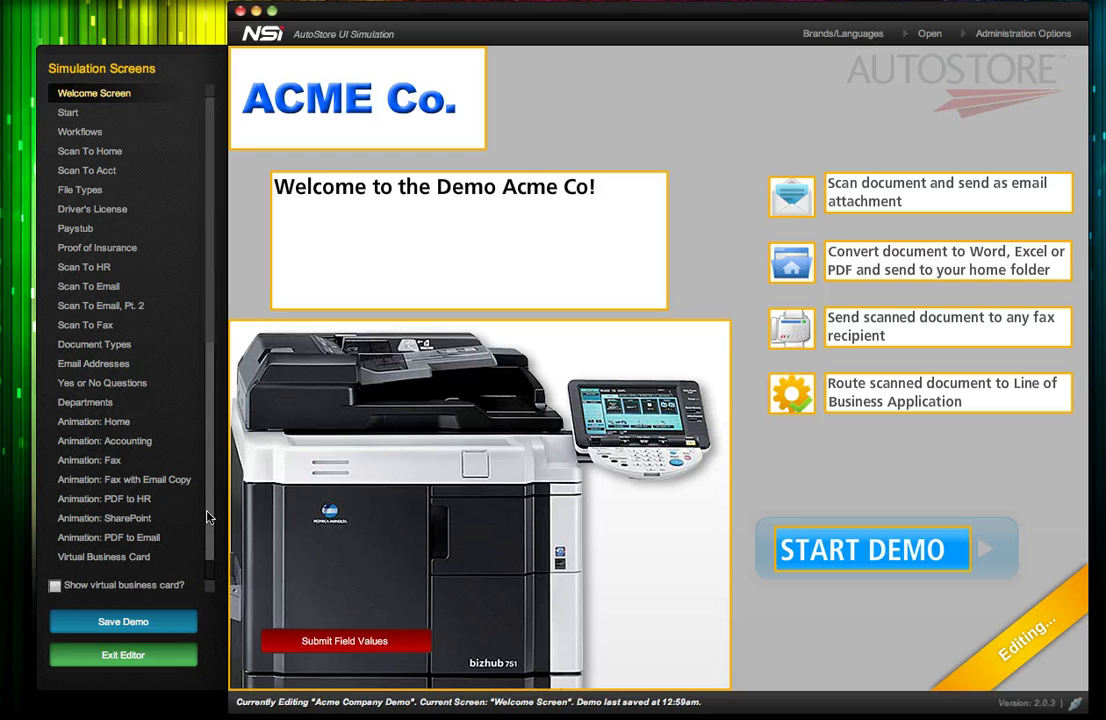
pyautogui.scroll(-1, 207, 535)
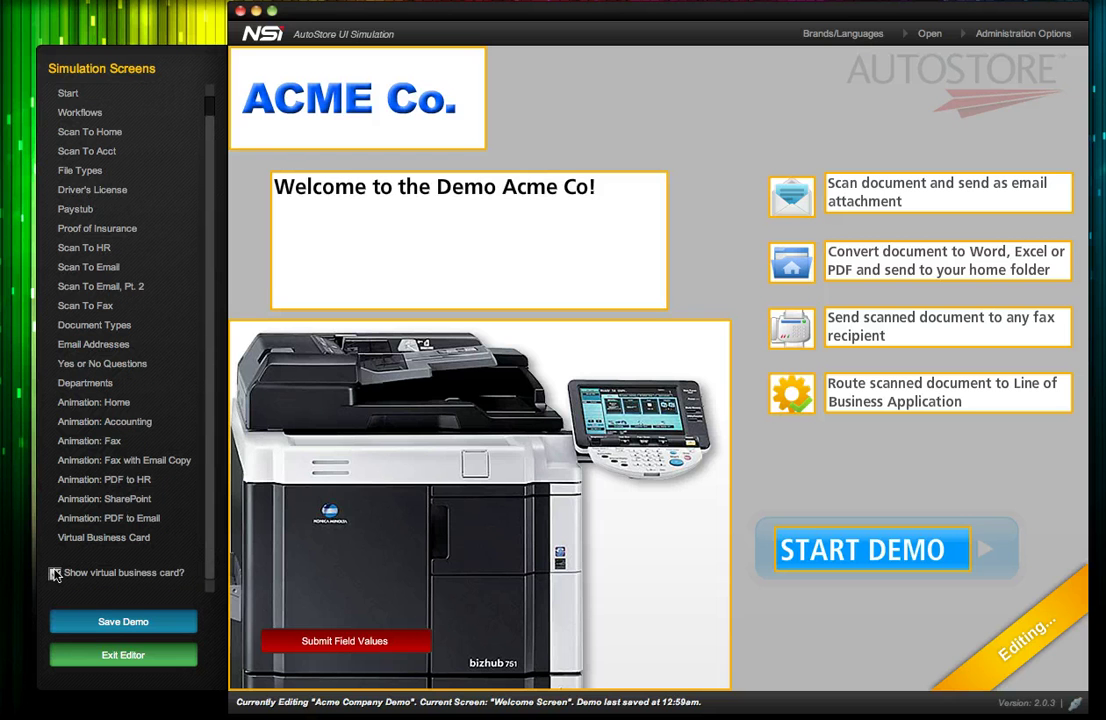
pyautogui.click(55, 574)
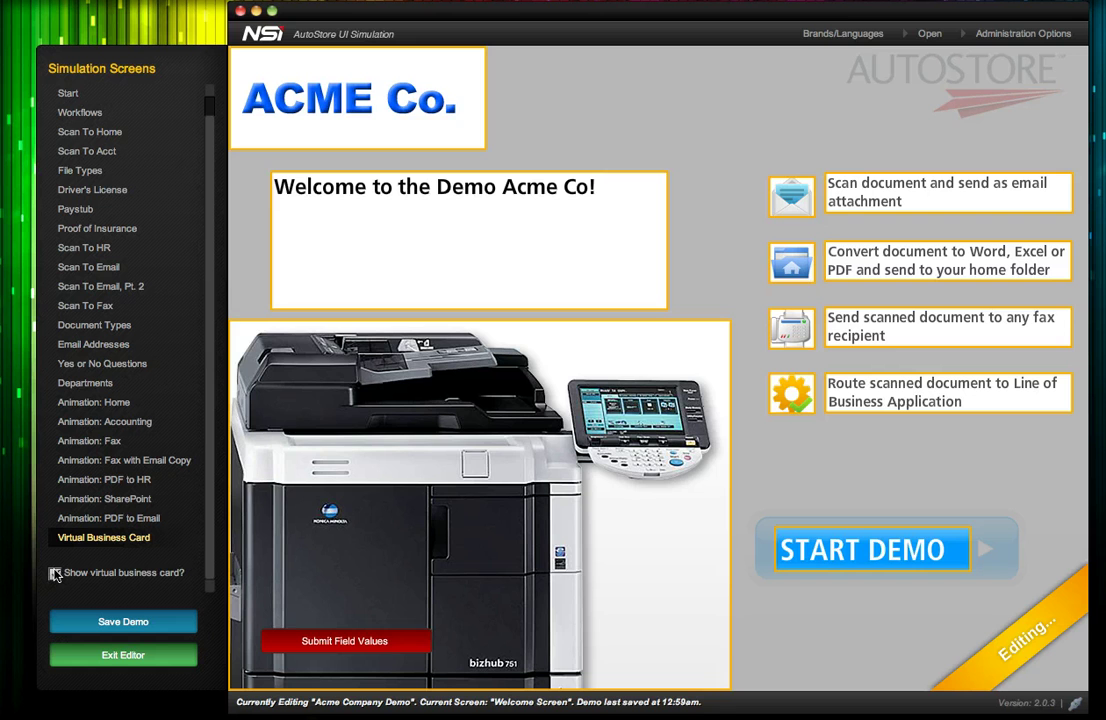
pyautogui.click(80, 541)
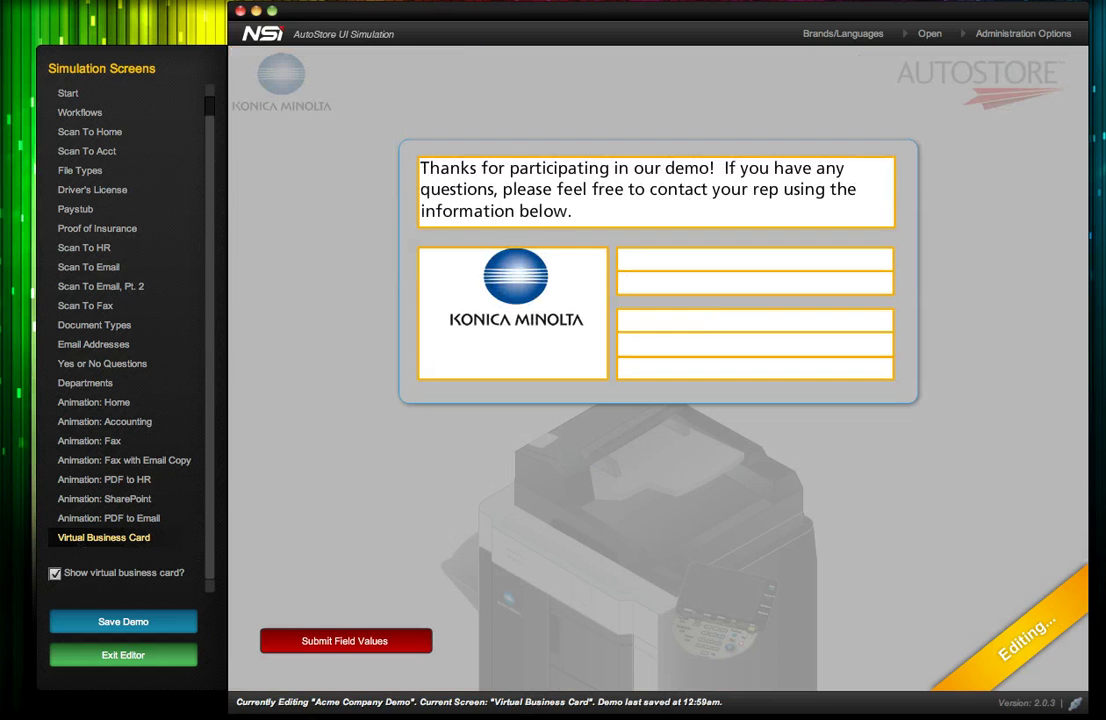
# Enter the rep's name, the 'Sales Rep' title and a phone number, then save the demo
pyautogui.click(648, 260)
pyautogui.write('Jane Doe')
pyautogui.press('Tab')
pyautogui.write('S')
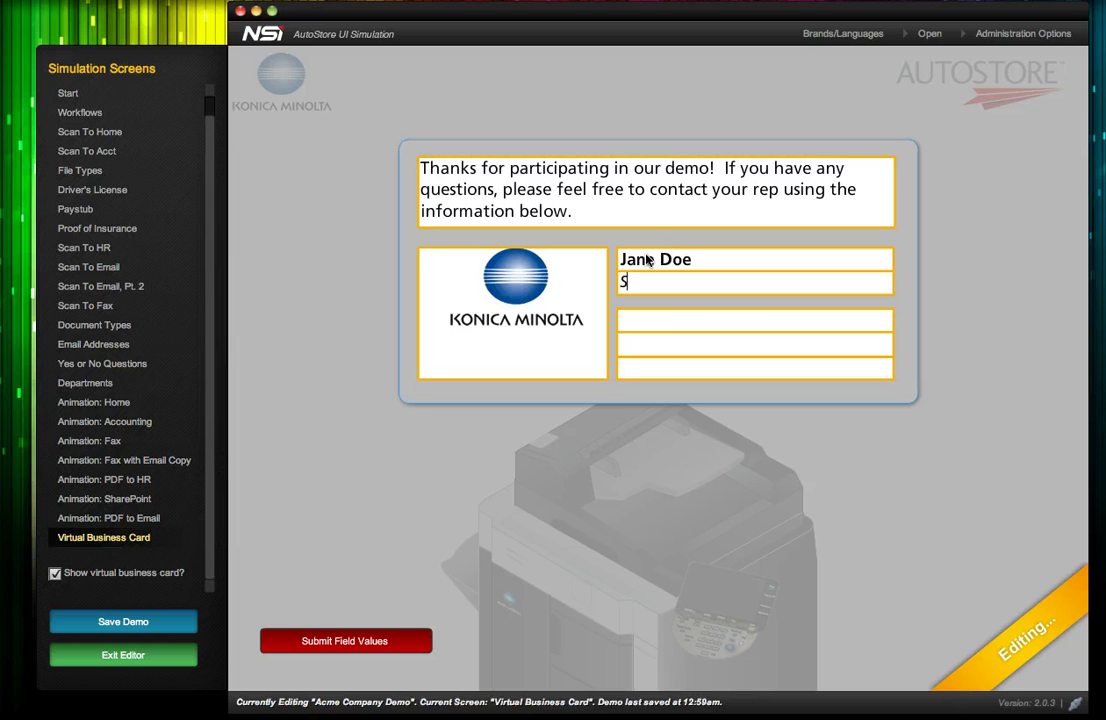
pyautogui.write('ales Rep')
pyautogui.click(657, 314)
pyautogui.write('555.5555')
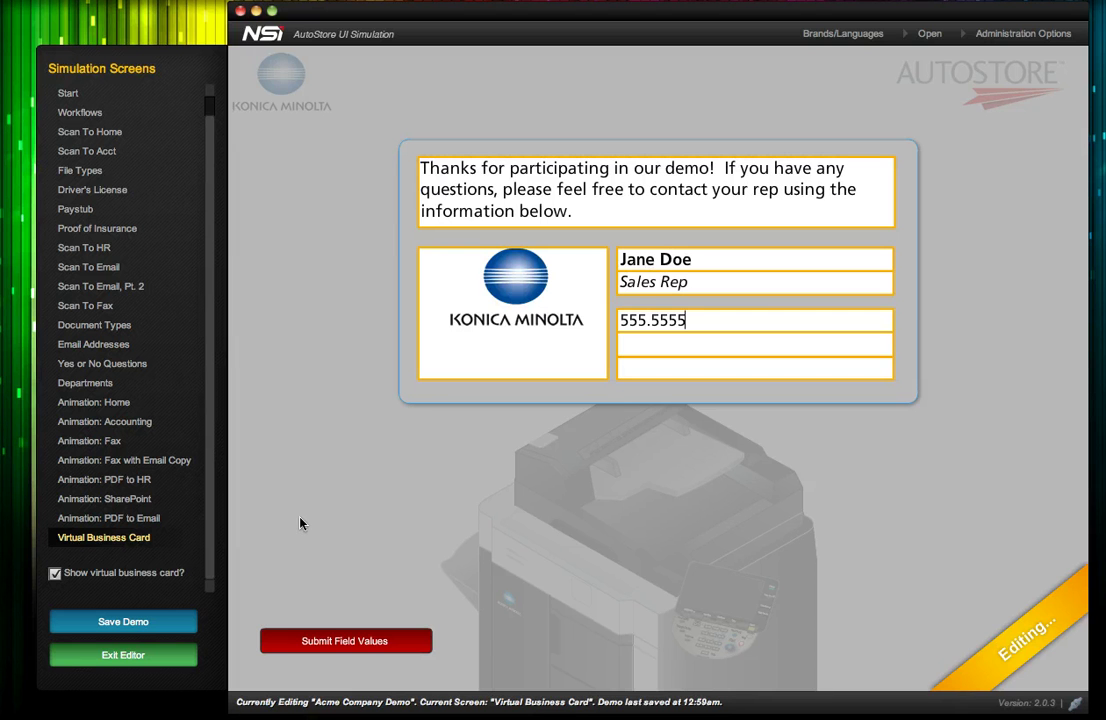
pyautogui.click(134, 624)
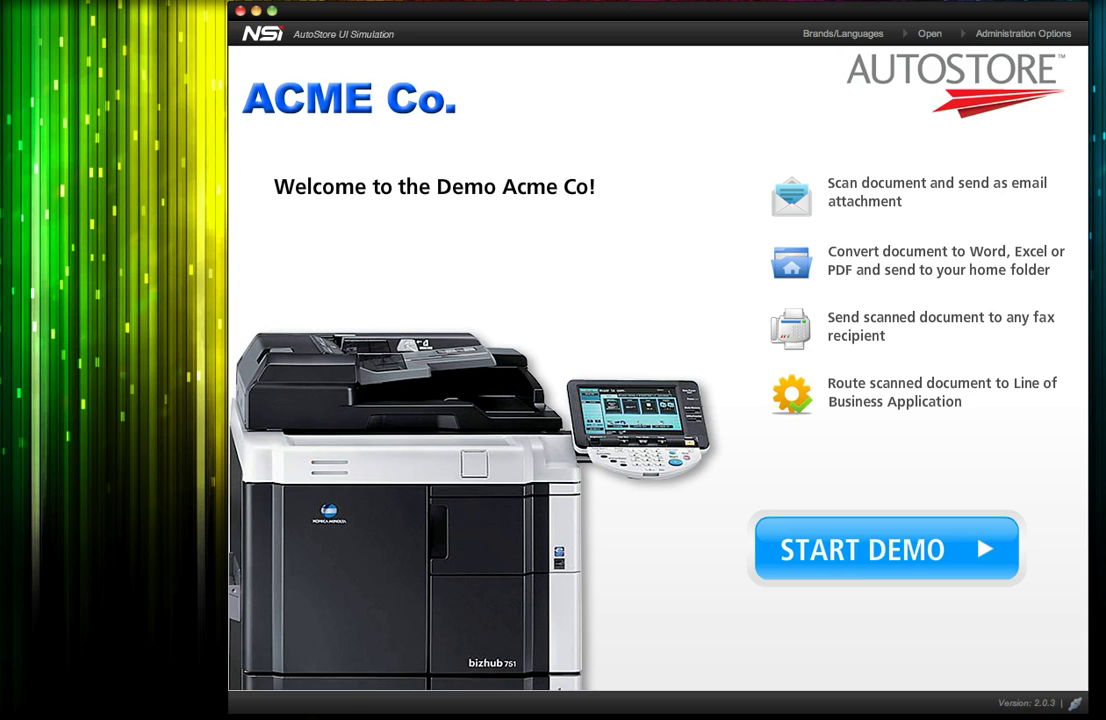
# Export the Acme Company Demo to the Desktop folder
pyautogui.click(929, 35)
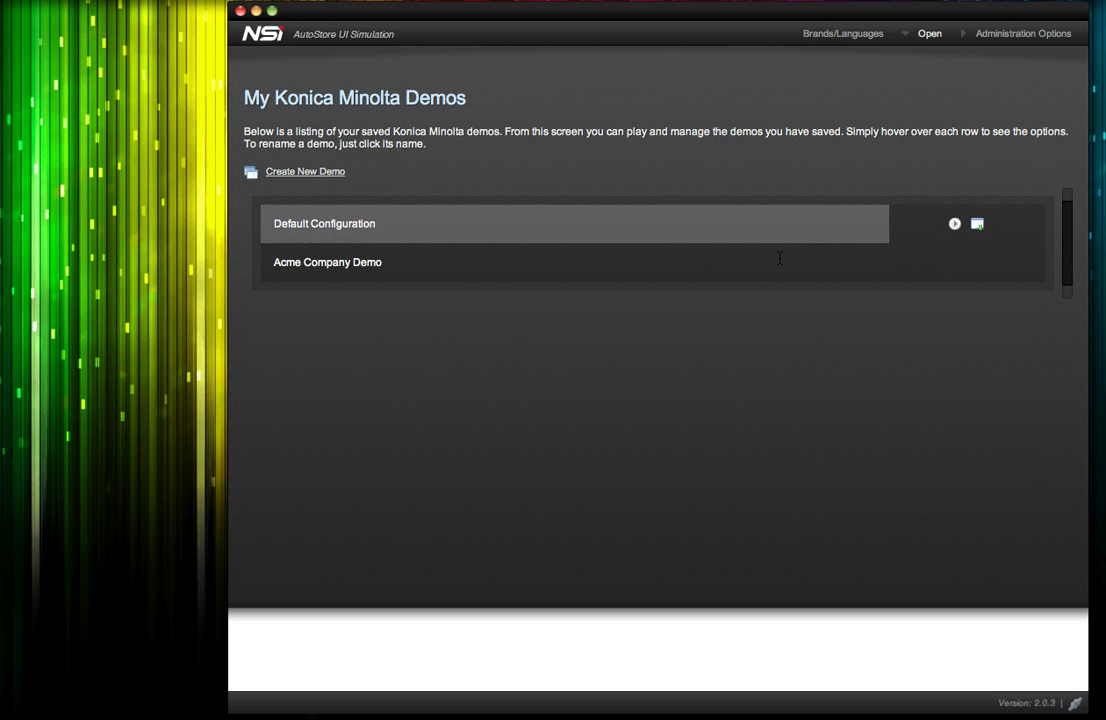
pyautogui.moveTo(991, 267)
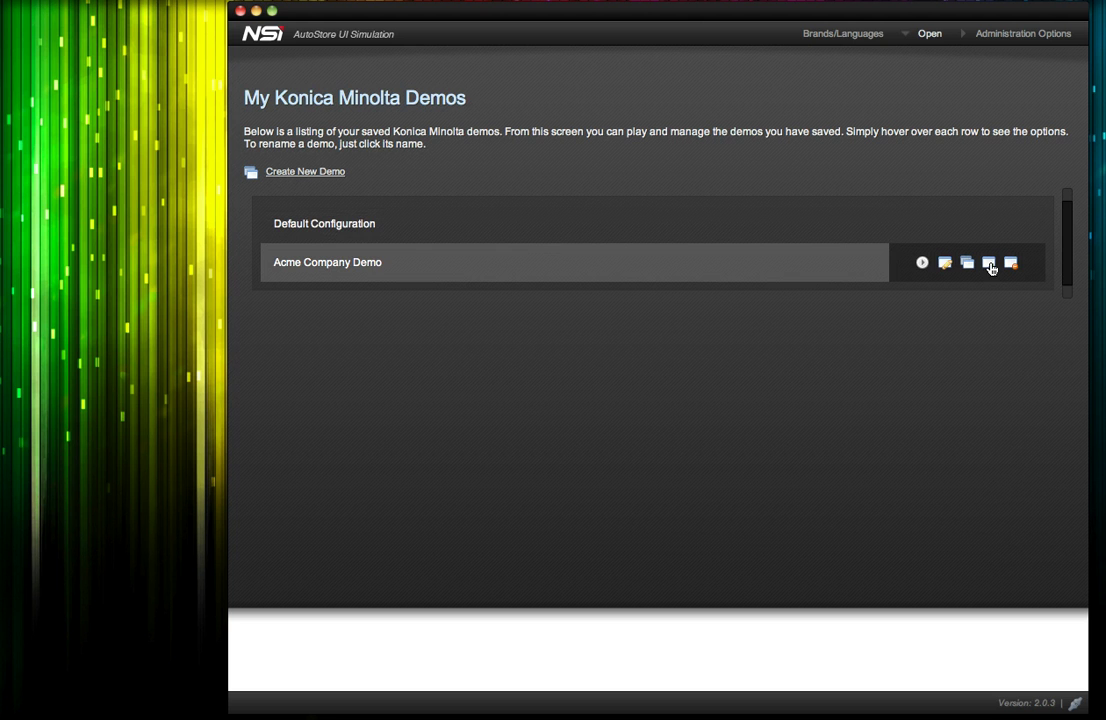
pyautogui.click(990, 264)
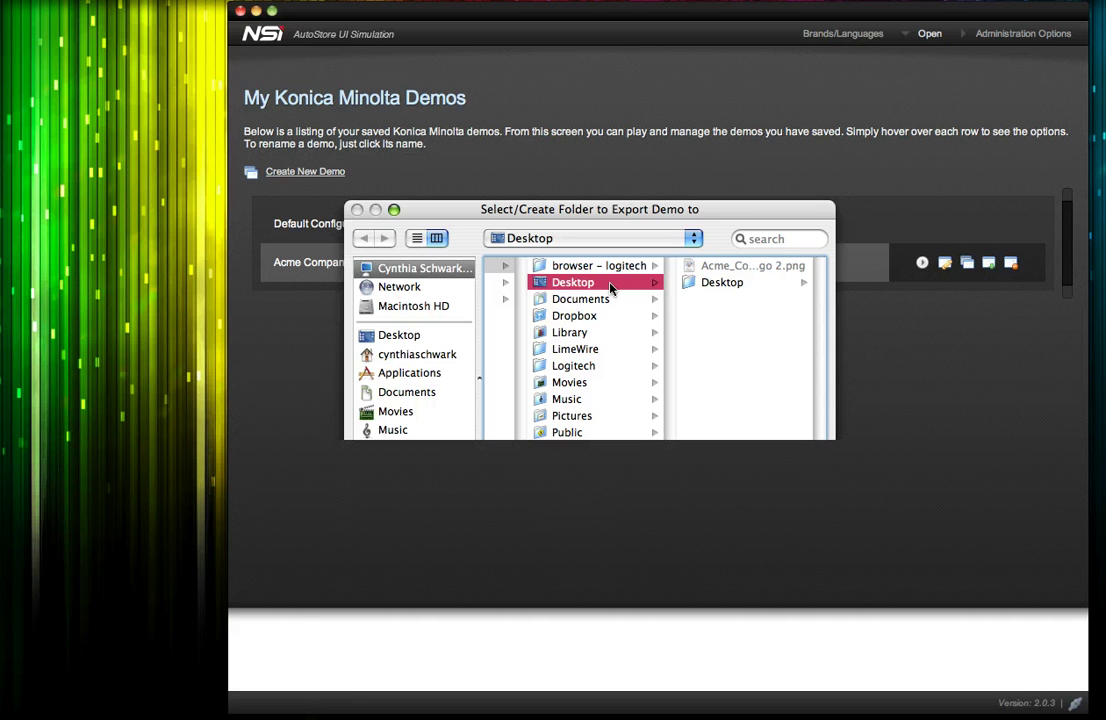
pyautogui.press('Return')
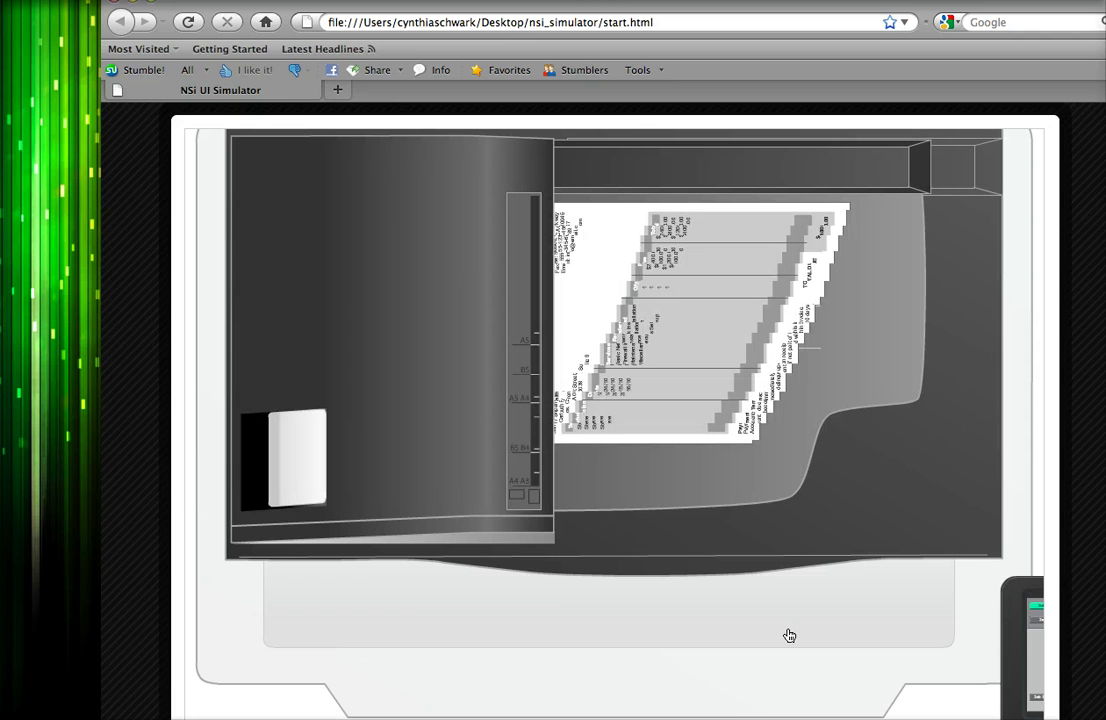
# Remove the scanned document from the scanner glass in the Firefox demo
pyautogui.click(711, 390)
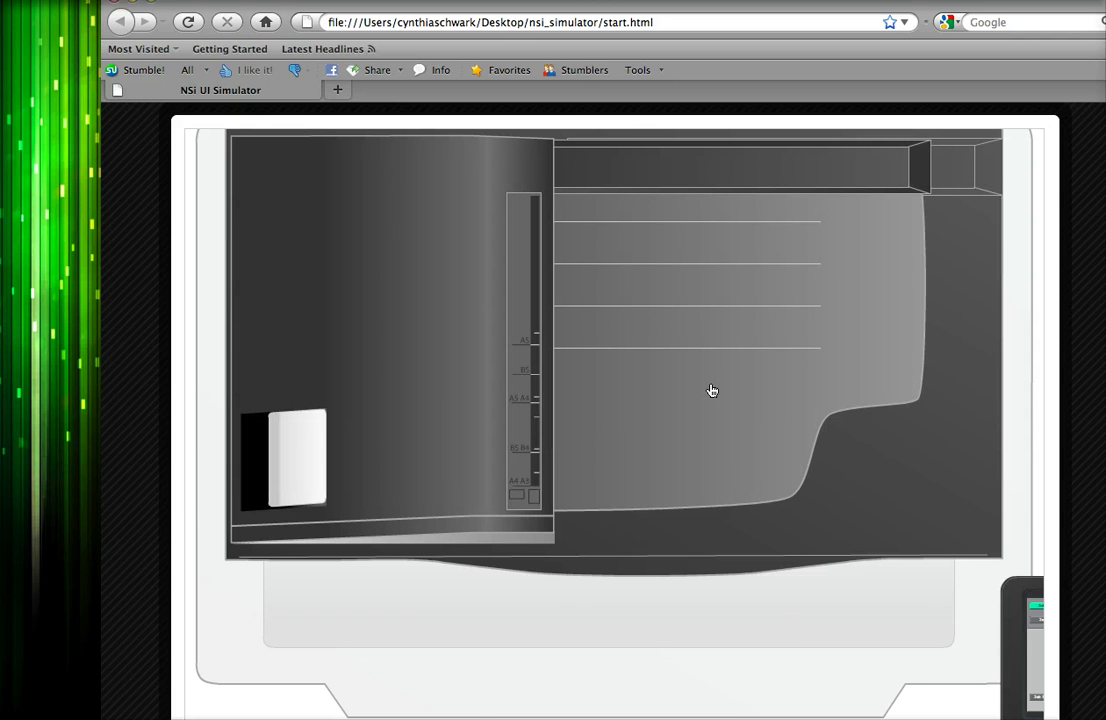